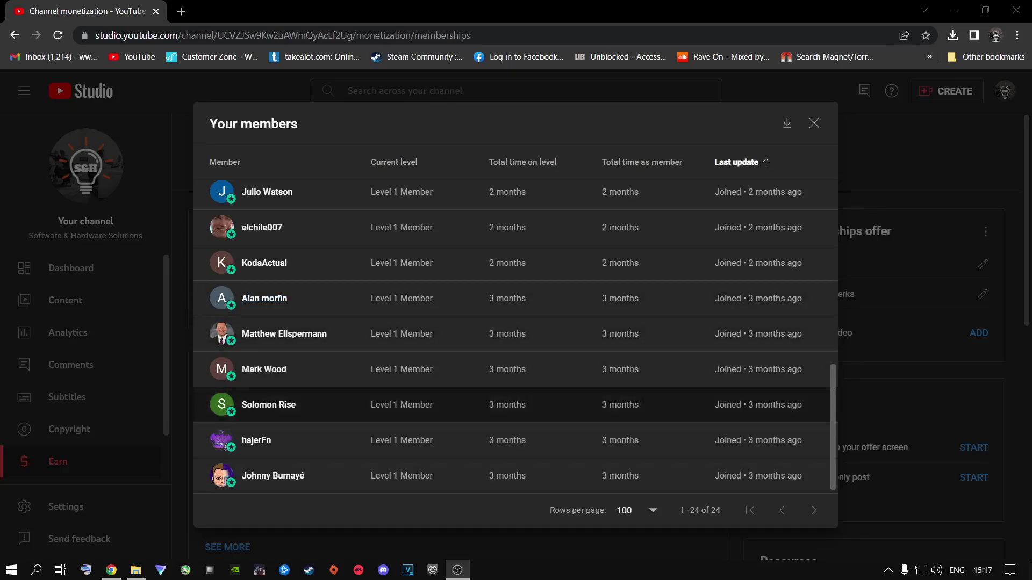
mouse_move(832, 404)
left_mouse_down()
mouse_move(826, 185)
mouse_move(819, 301)
mouse_move(833, 420)
left_mouse_up()
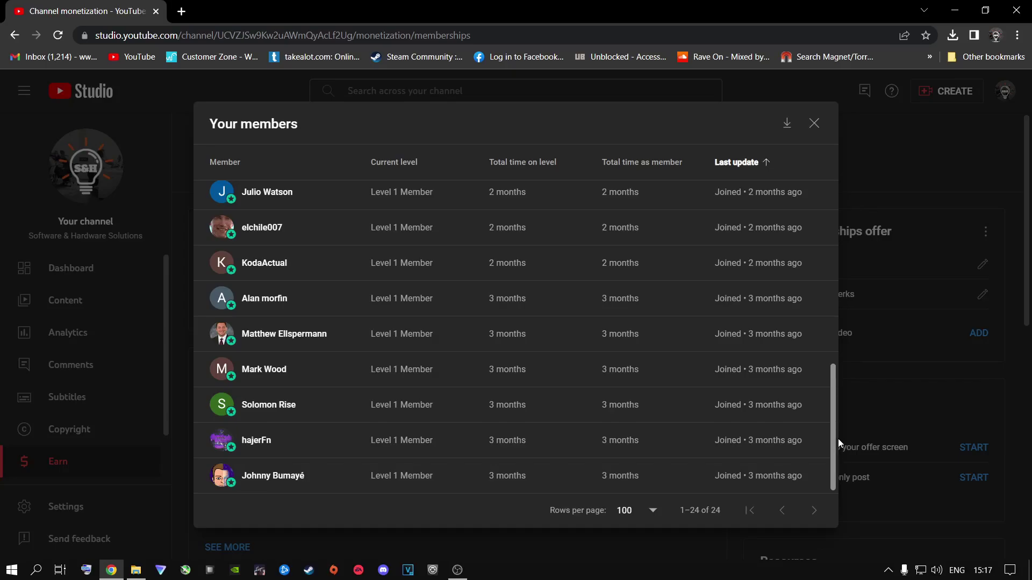
left_click_drag(831, 437, 832, 302)
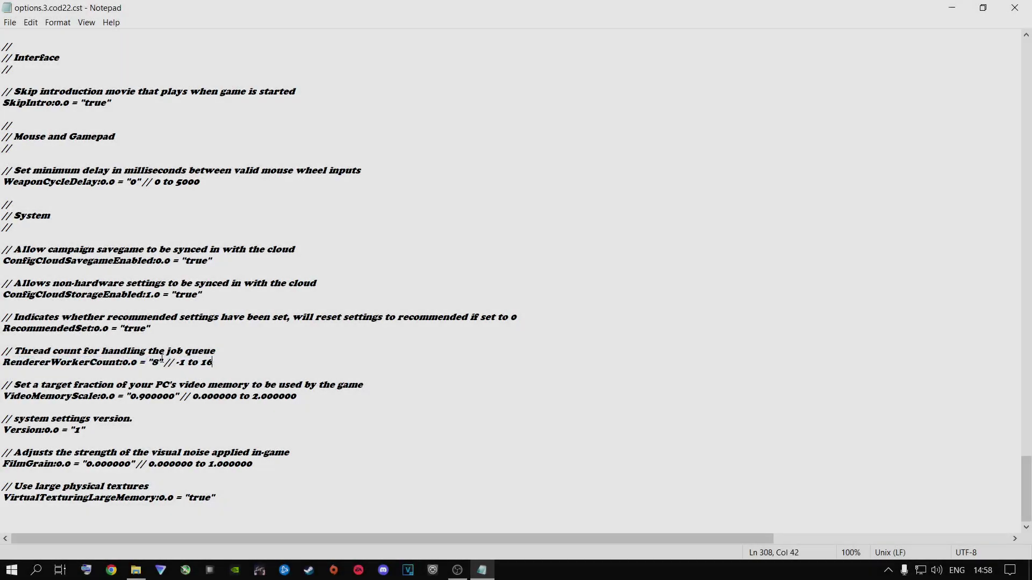
Set RendererWorkerCount to 8 in options.3.cod22.cst, then save and close the file
left_click(159, 362)
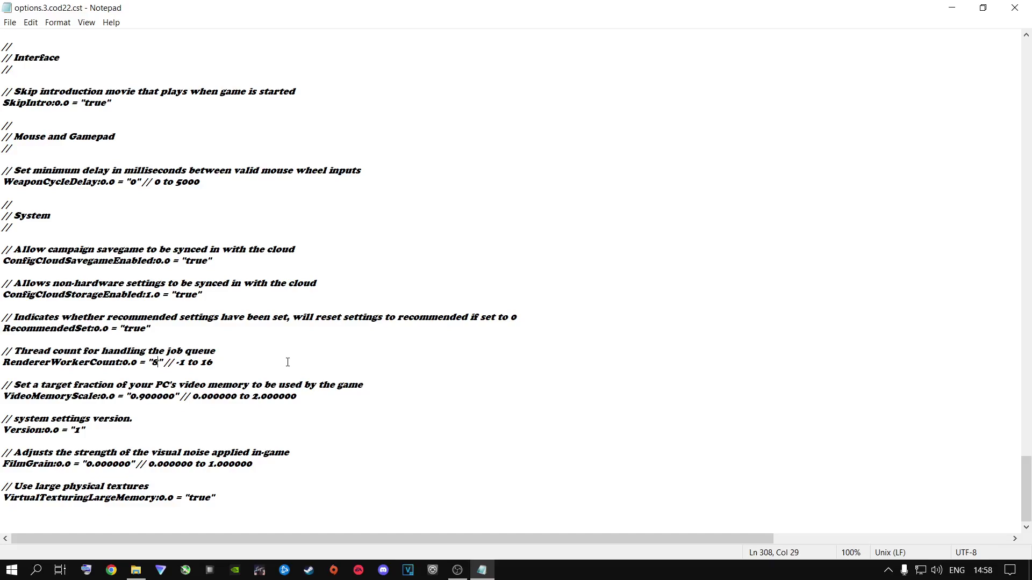
key("BackSpace")
type("4")
key("BackSpace")
type("8")
left_click(10, 22)
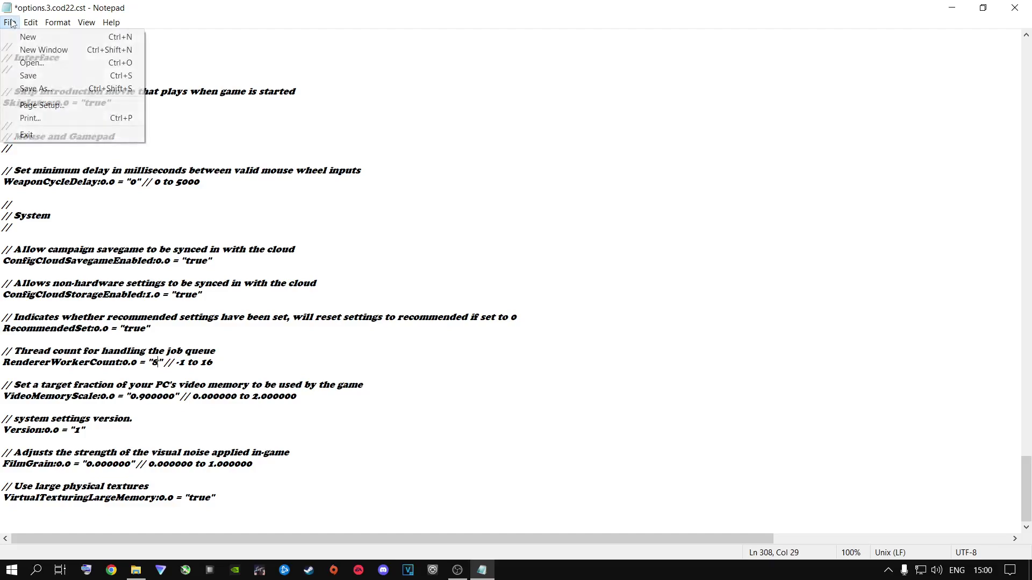
left_click(31, 76)
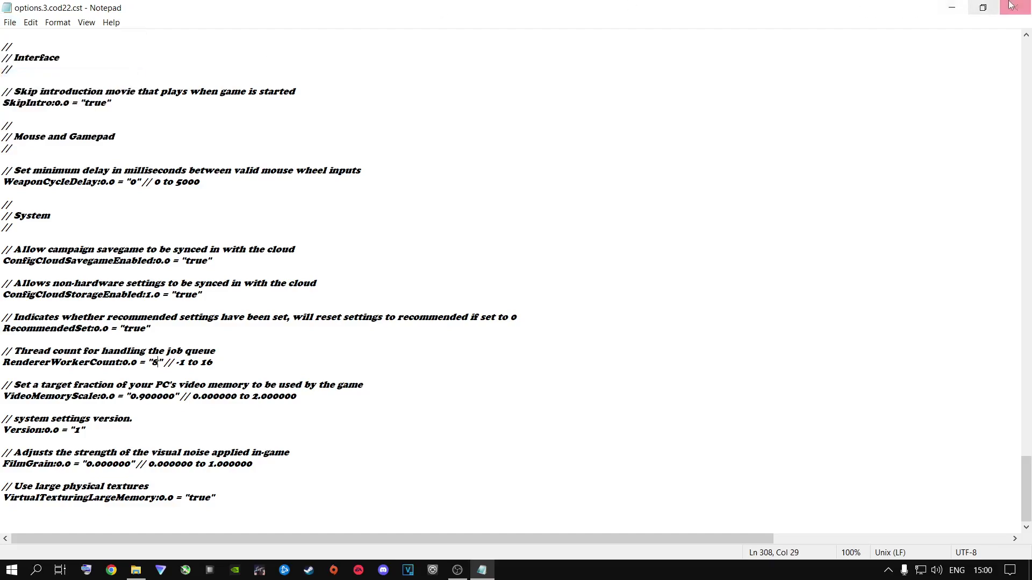
left_click(1014, 8)
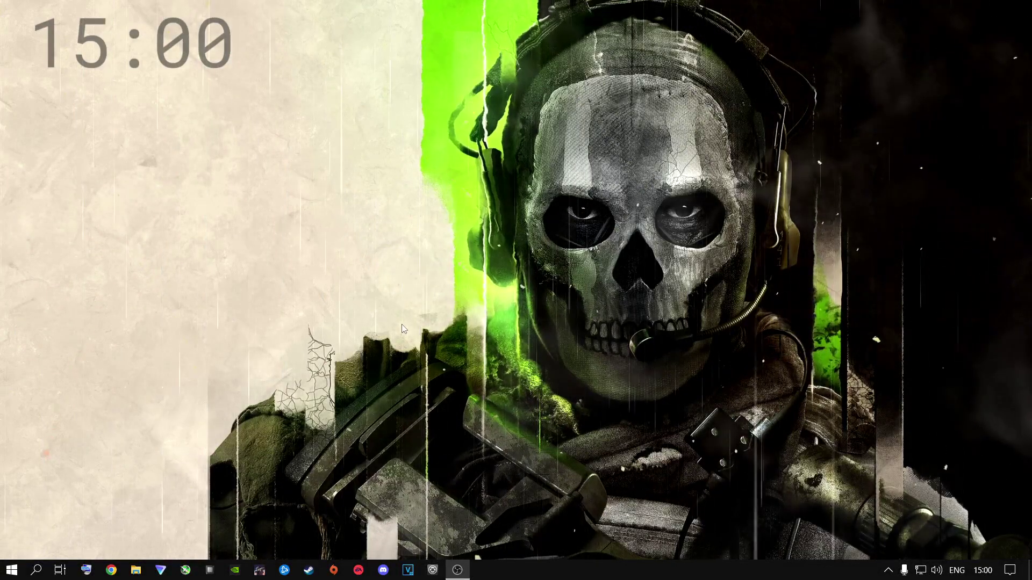
Open NVIDIA Control Panel from the desktop and show the page for adjusting image settings with preview
right_click(404, 329)
left_click(437, 435)
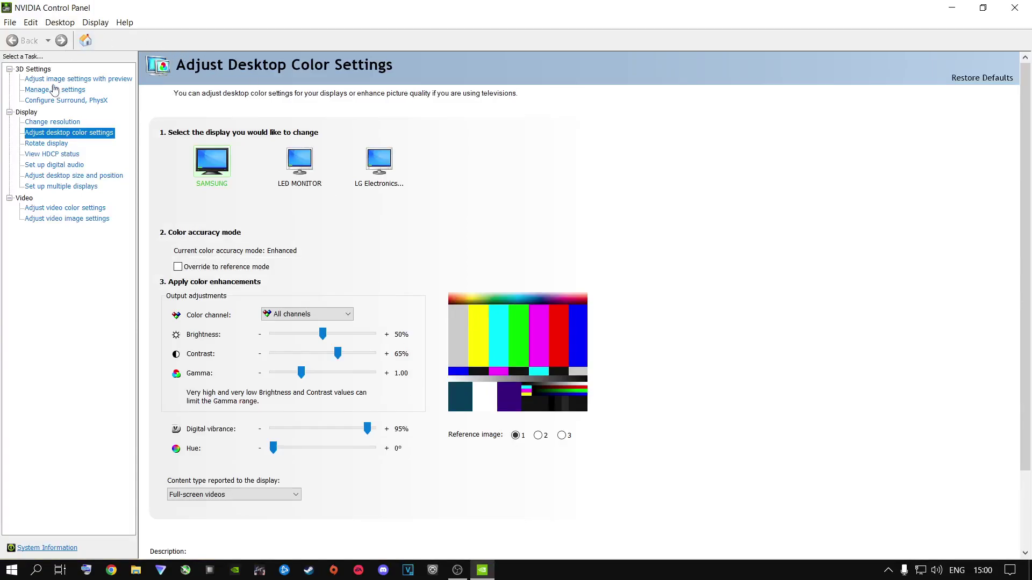
left_click(78, 79)
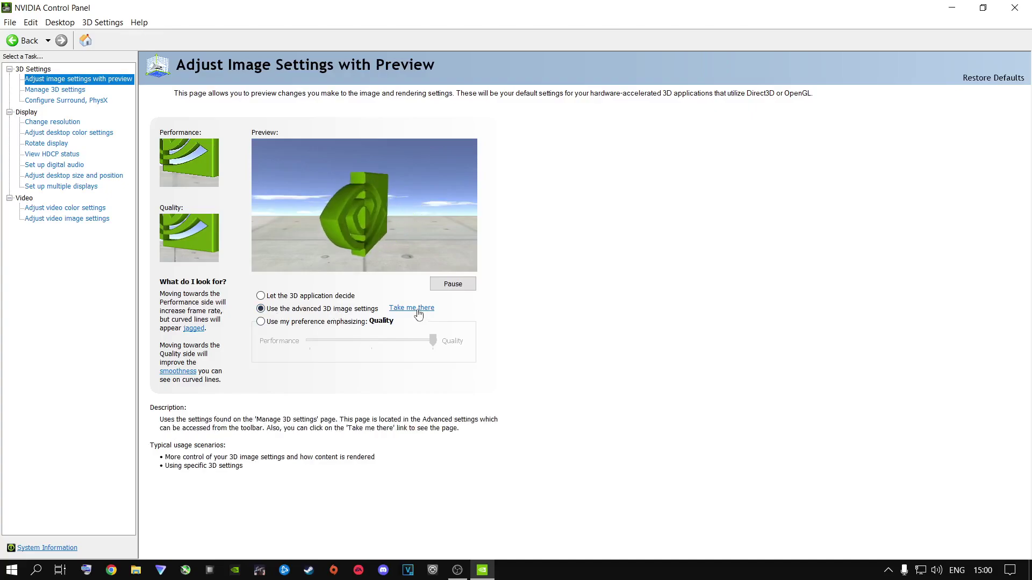
Review the global 3D settings from Image Scaling through Vulkan/OpenGL present method, including a look at the program-specific settings
left_click(55, 90)
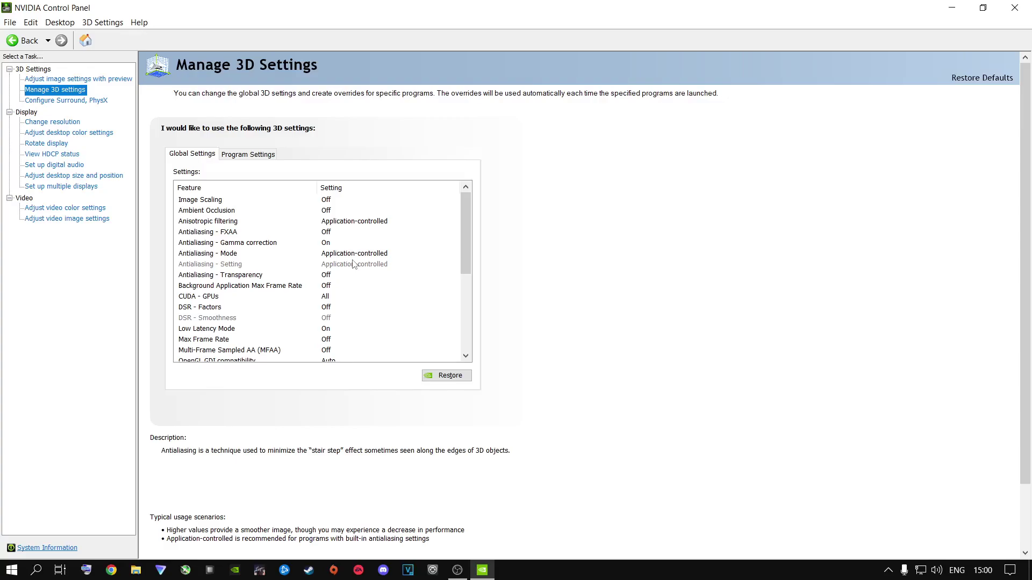
left_click(260, 156)
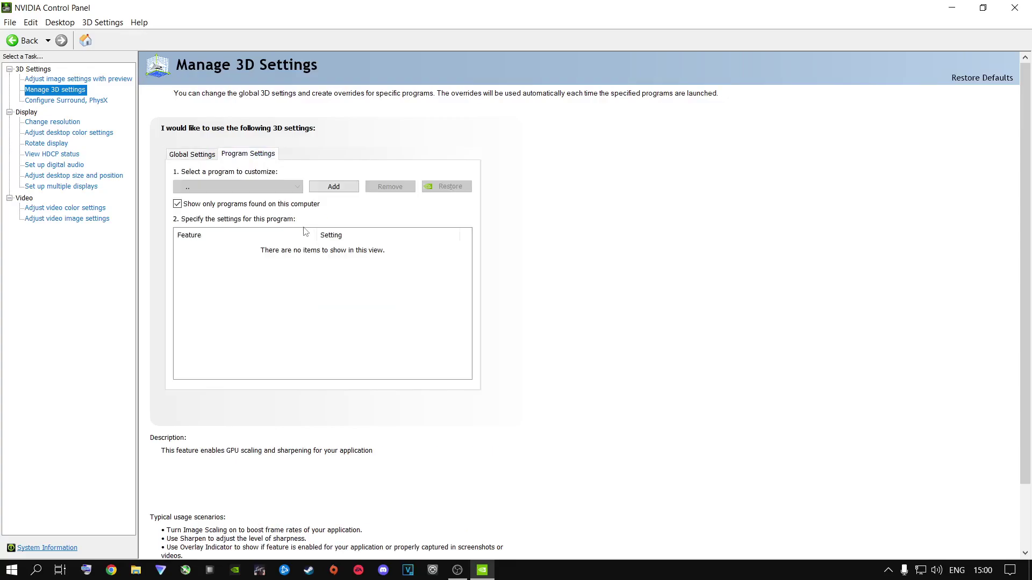
left_click(182, 155)
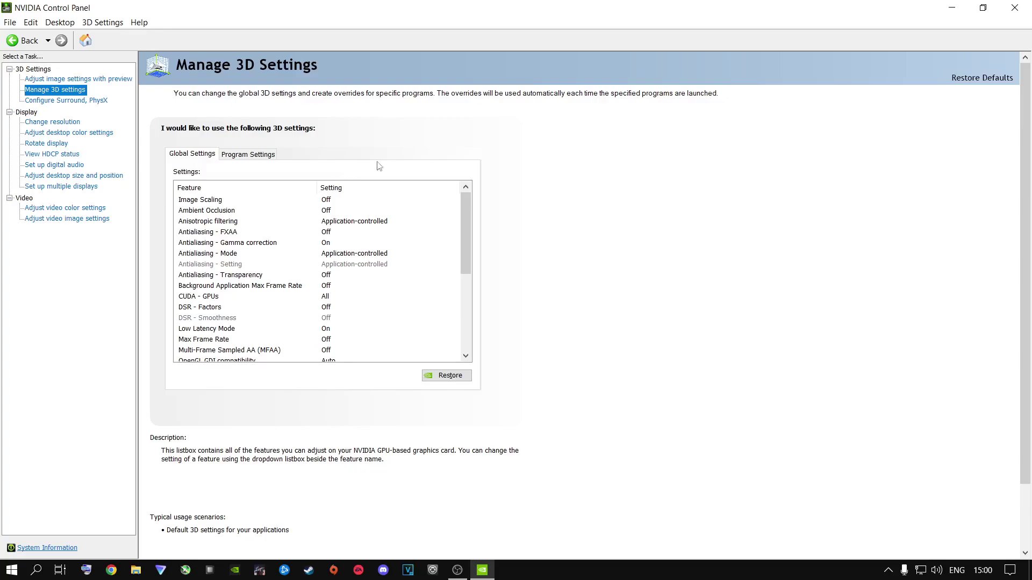
left_click_drag(467, 208, 470, 290)
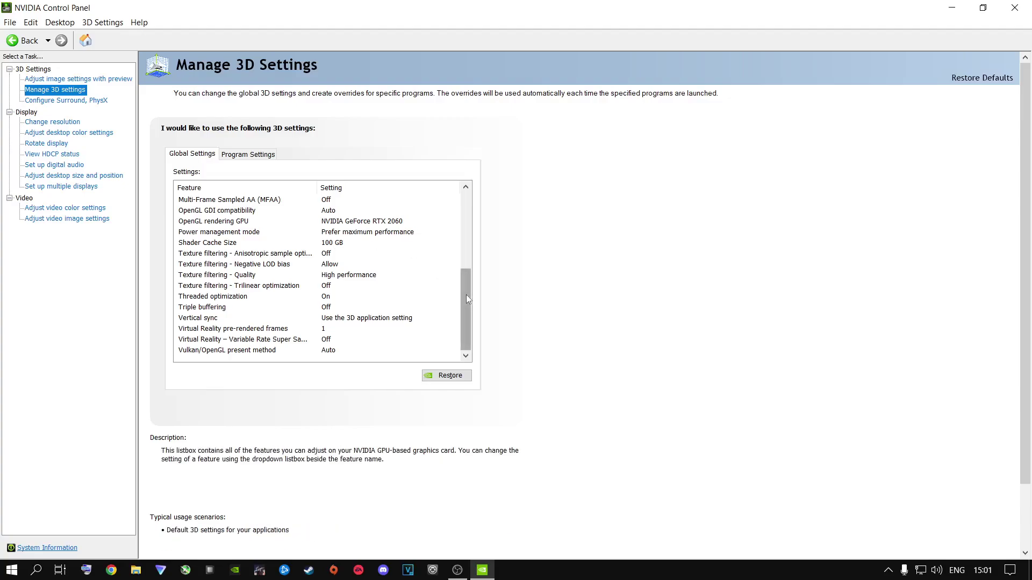
left_click_drag(466, 295, 465, 350)
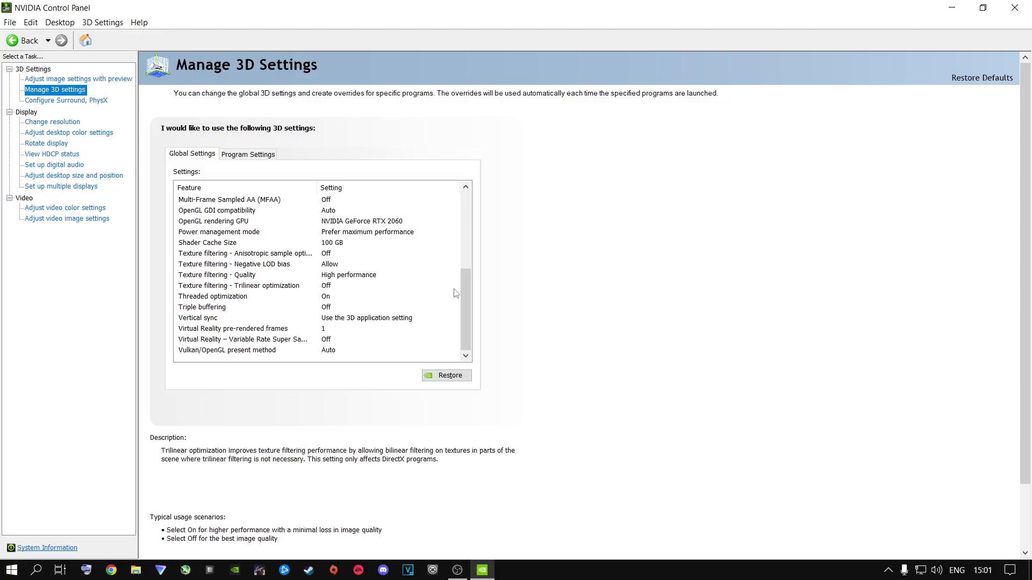
Set Low Latency Mode to On in the global 3D settings
left_click_drag(461, 288, 463, 231)
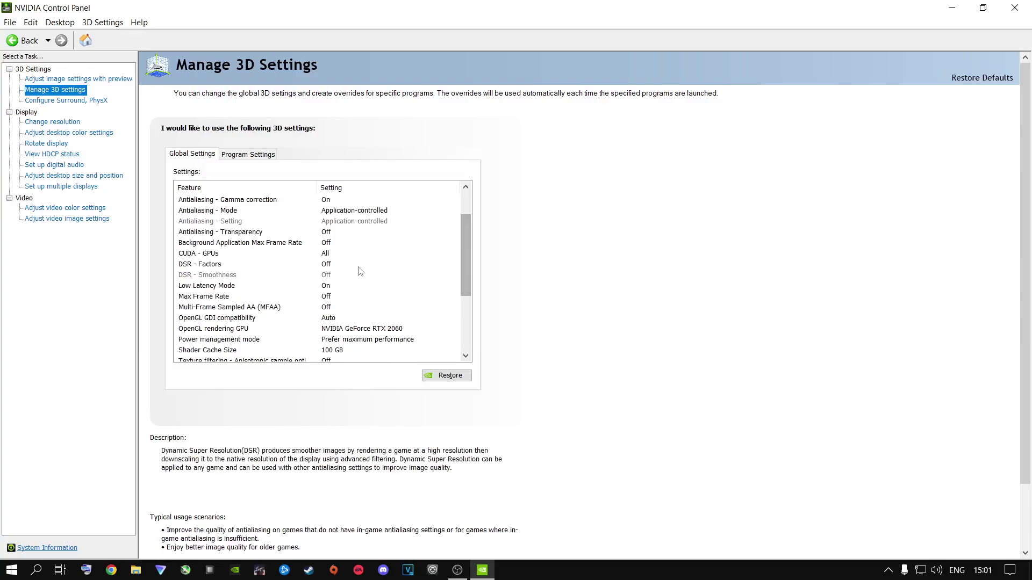
left_click(337, 288)
left_click(337, 288)
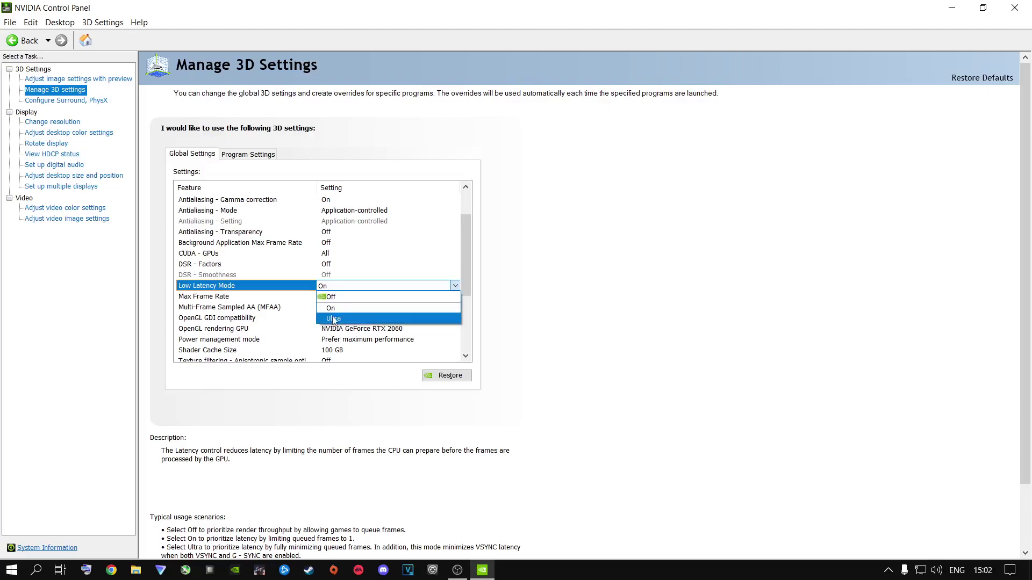
left_click(344, 308)
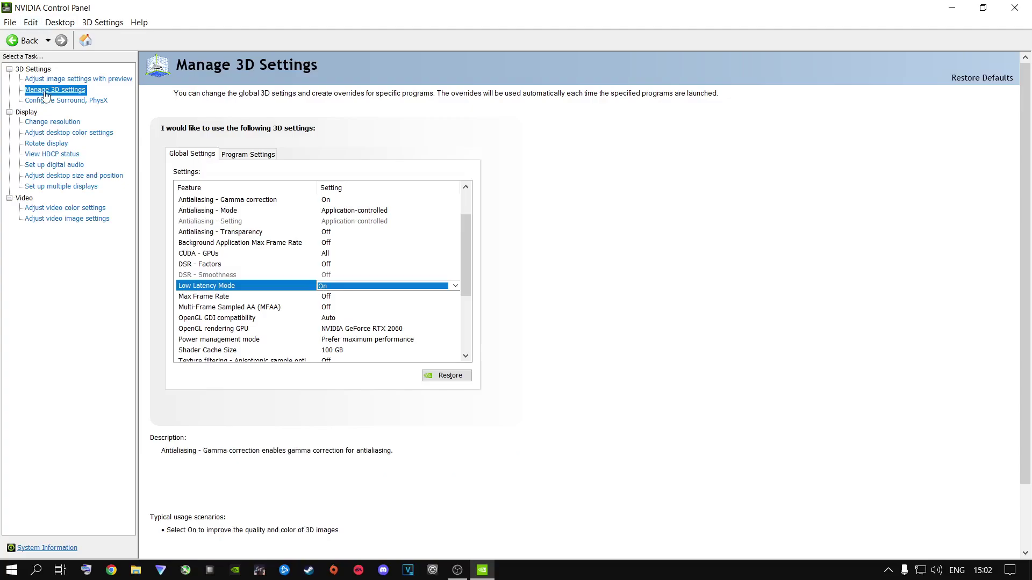
Choose NVIDIA GeForce RTX 2060 as the PhysX processor in the Surround, PhysX configuration
left_click(65, 101)
left_click(470, 178)
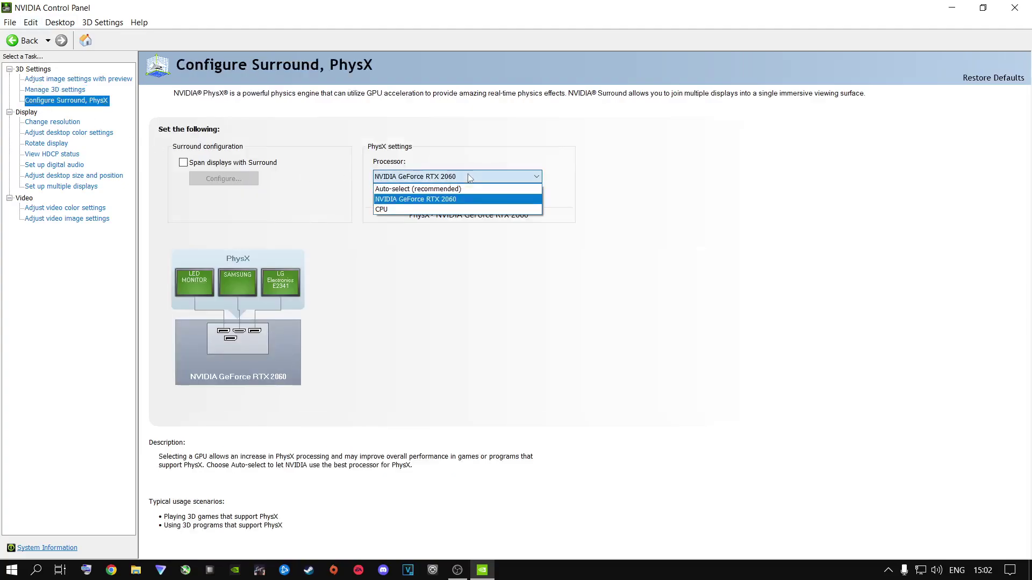
left_click(401, 202)
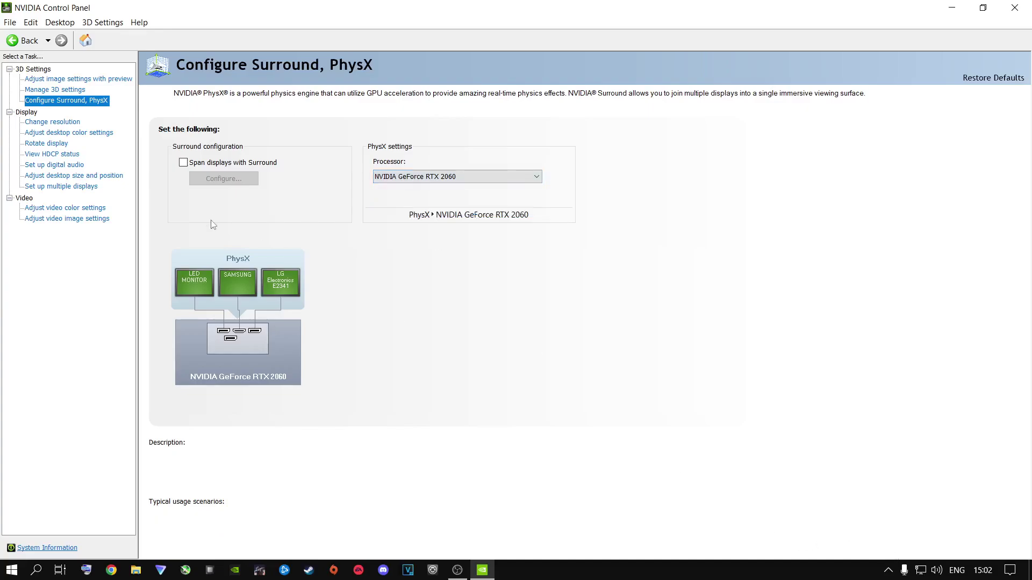
Show reference image 3 in the desktop color settings and lower the digital vibrance to 0%
left_click(64, 133)
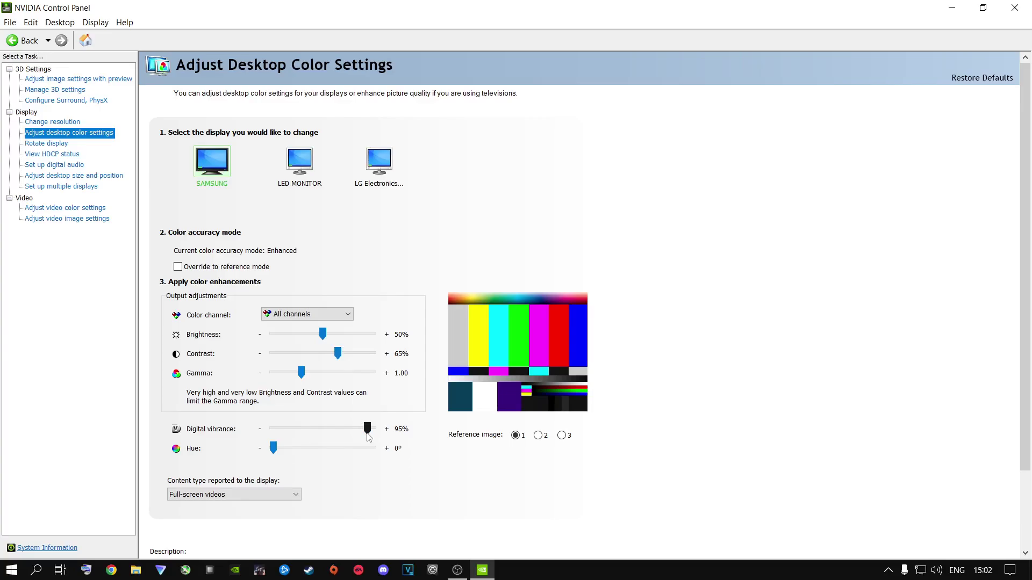
left_click(562, 435)
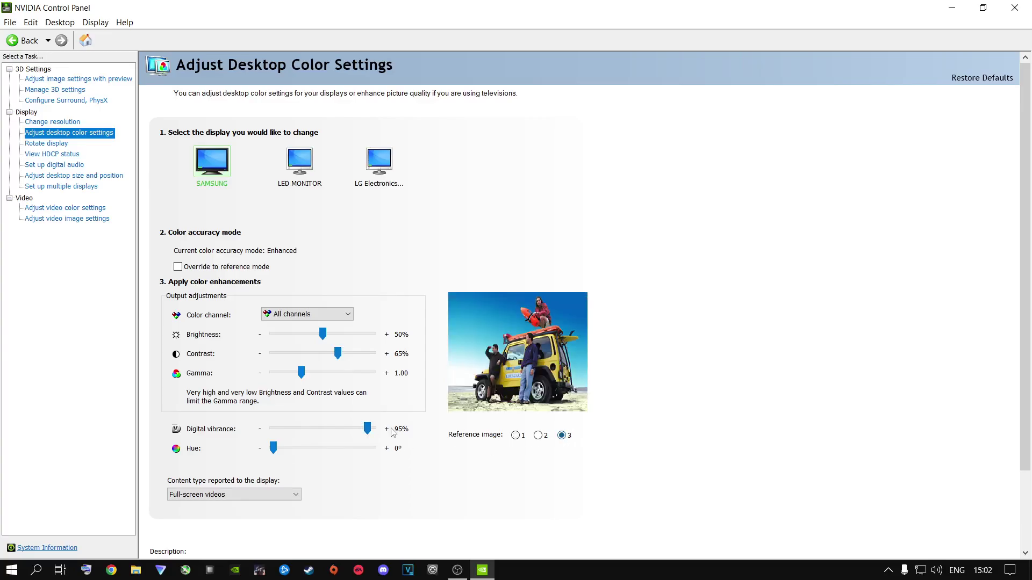
left_click(367, 429)
key("Home")
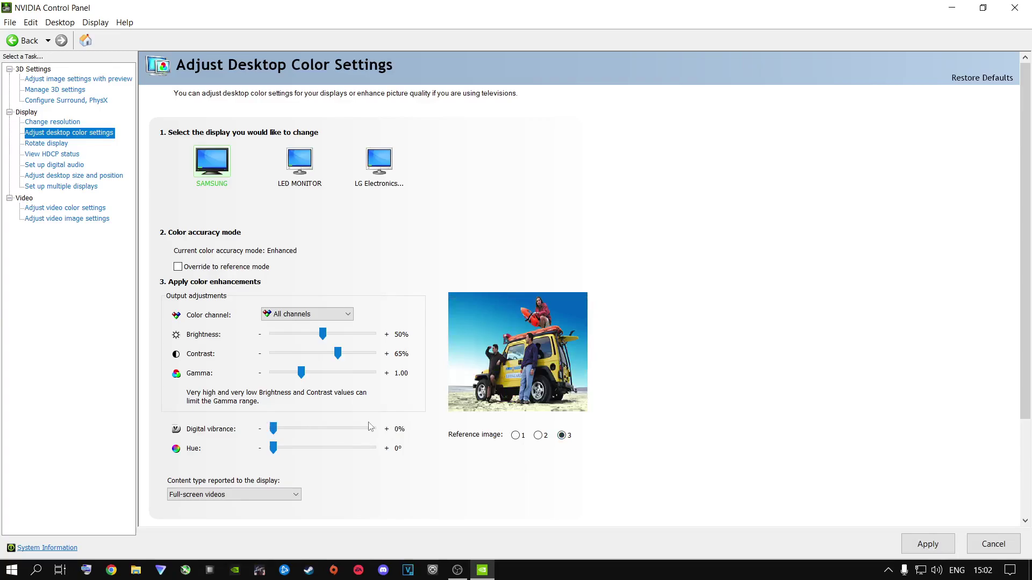
Raise the digital vibrance to near its maximum and apply the desktop color settings
left_click_drag(274, 432, 353, 431)
left_click_drag(353, 430, 369, 429)
left_click(928, 545)
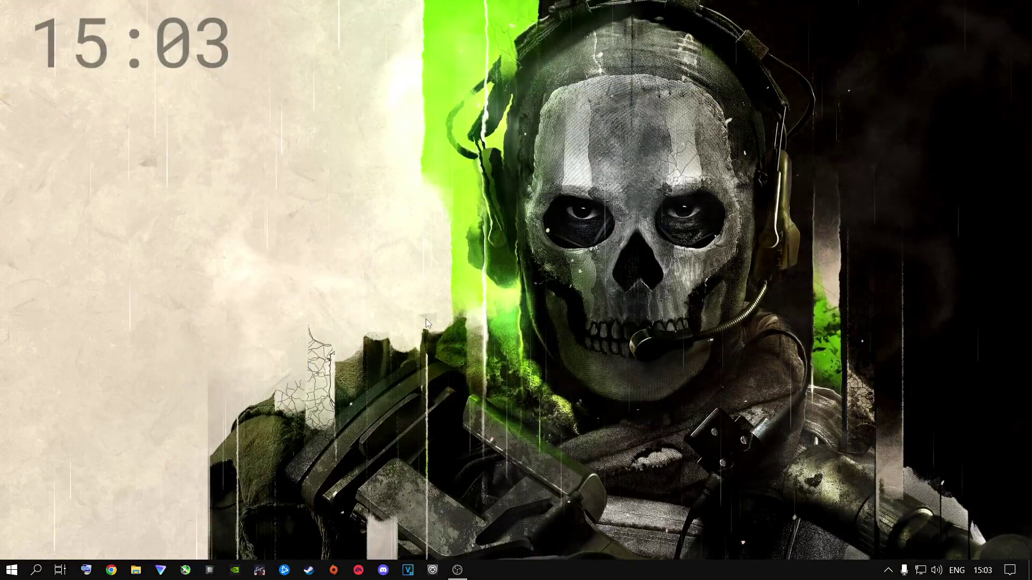
Open the Background apps page in the Privacy section of Windows Settings
left_click(11, 570)
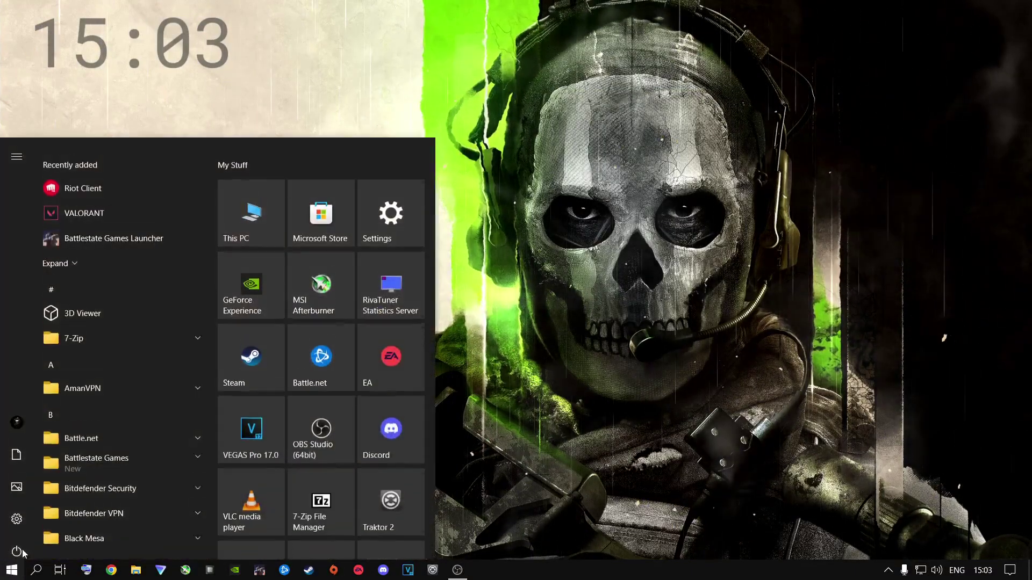
left_click(17, 517)
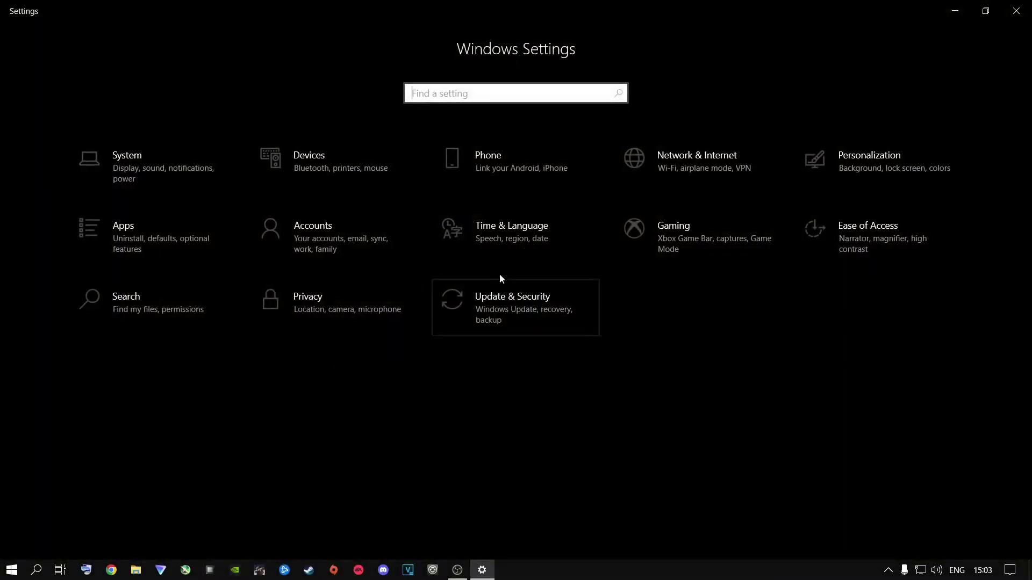
left_click(309, 299)
scroll(87, 386, "down", 10)
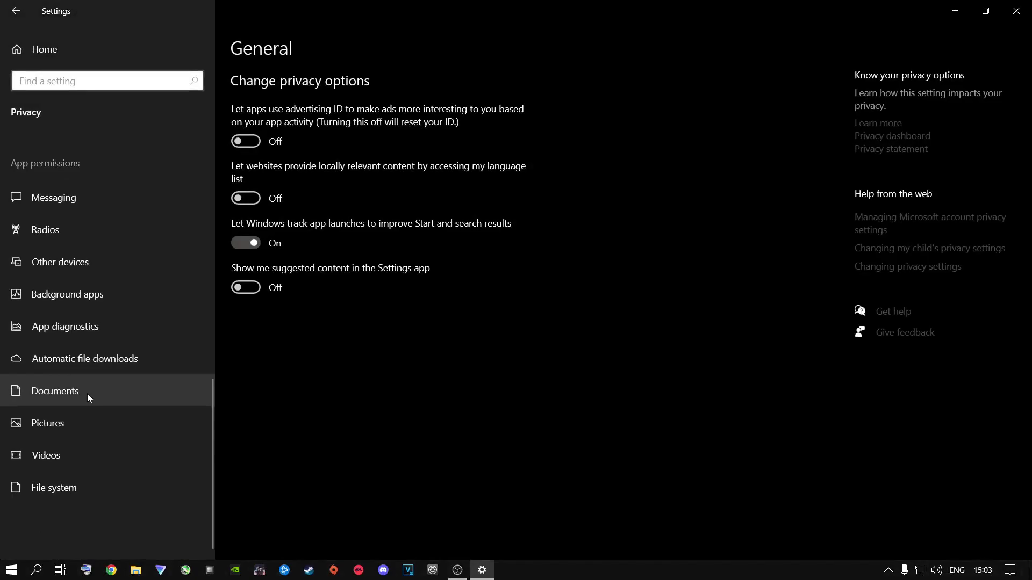
left_click(67, 299)
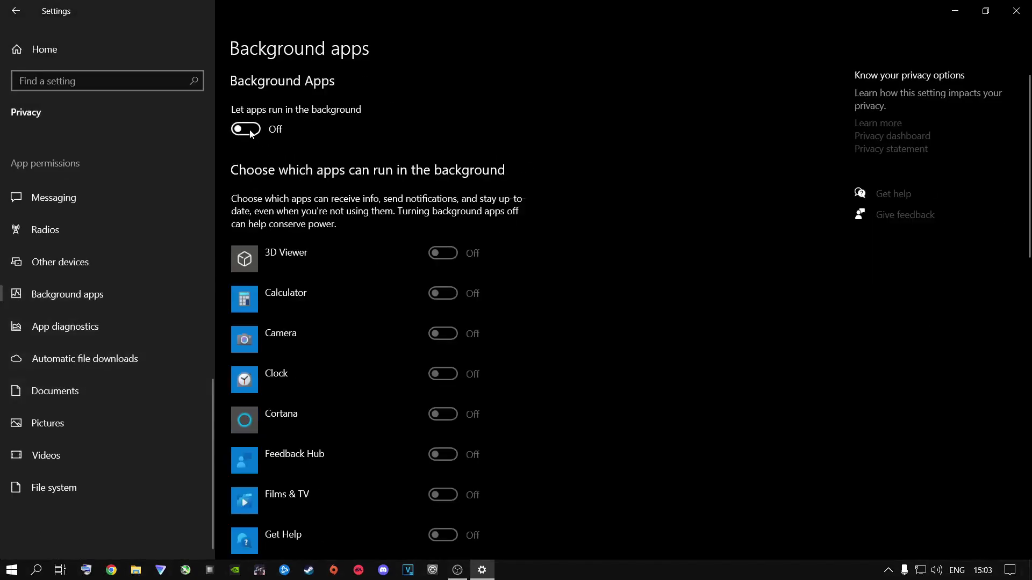
Switch the permission for apps to run in the background on and back off, and look through the app list
scroll(343, 398, "down", 15)
scroll(343, 395, "up", 15)
left_click(246, 129)
left_click(244, 129)
scroll(360, 333, "down", 15)
scroll(364, 345, "up", 10)
scroll(363, 340, "up", 5)
Check the Game Mode page in the Gaming settings and its related Graphics settings, then close Windows Settings
left_click(38, 51)
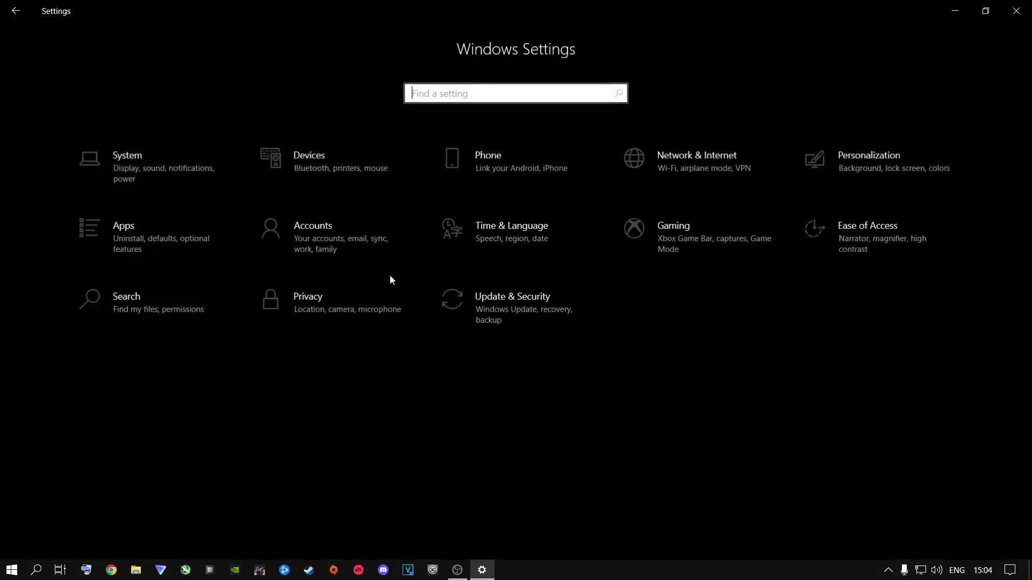
left_click(687, 239)
left_click(60, 213)
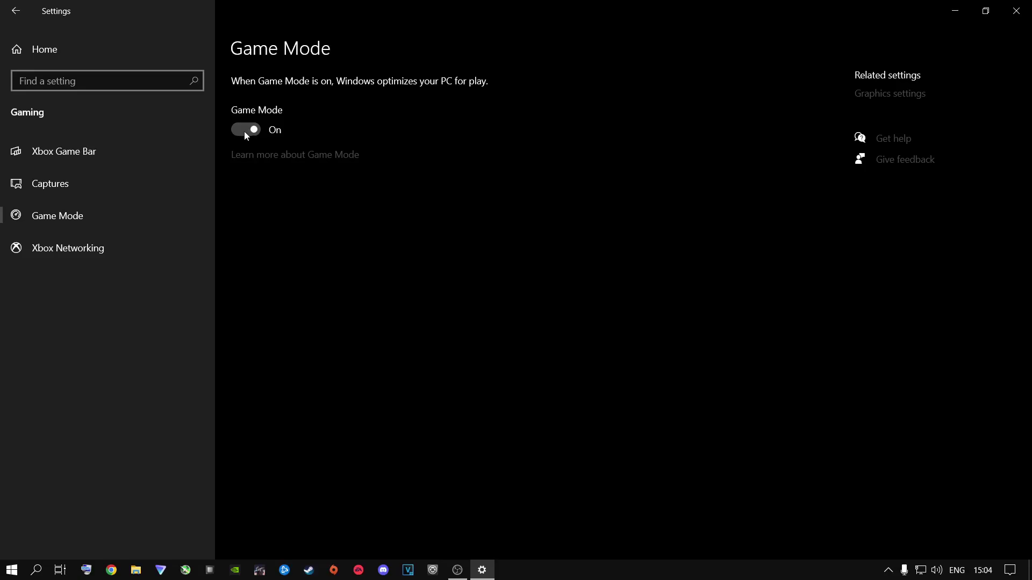
left_click(891, 95)
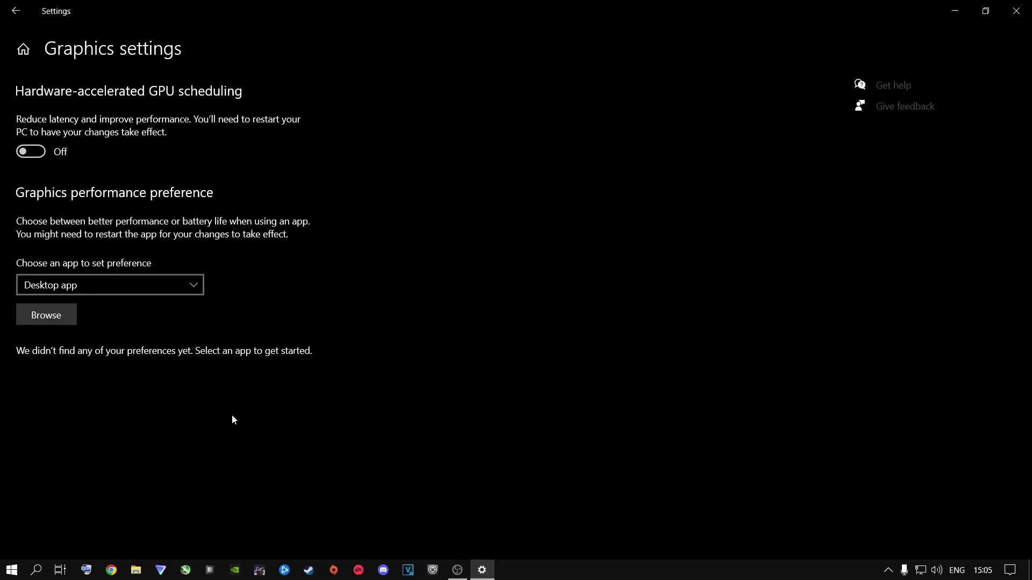
key("alt+F4")
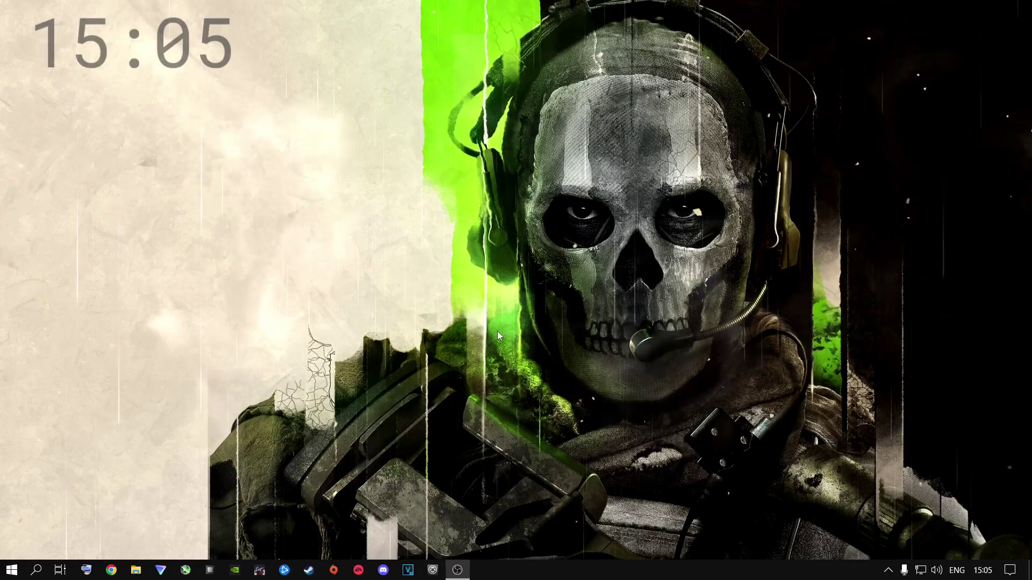